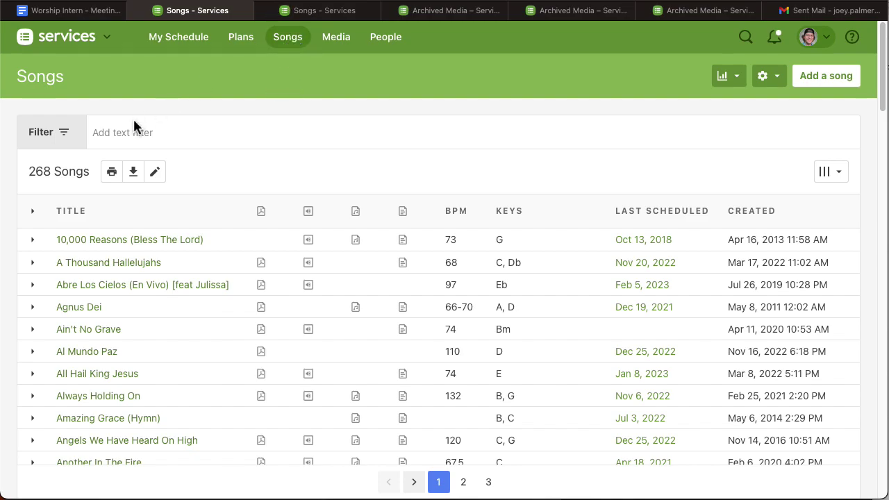
# Filter the song library by Show Archived Songs, with archived arrangements left off, listing 229 songs
pyautogui.click(69, 136)
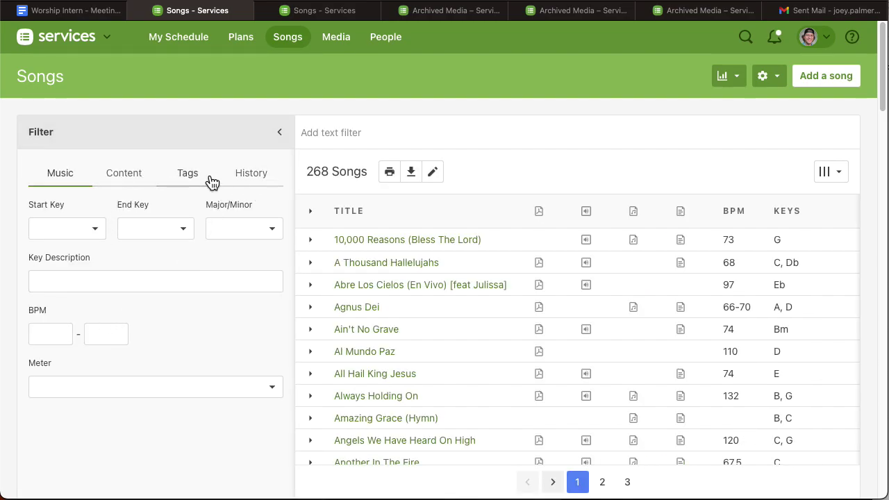
pyautogui.click(269, 182)
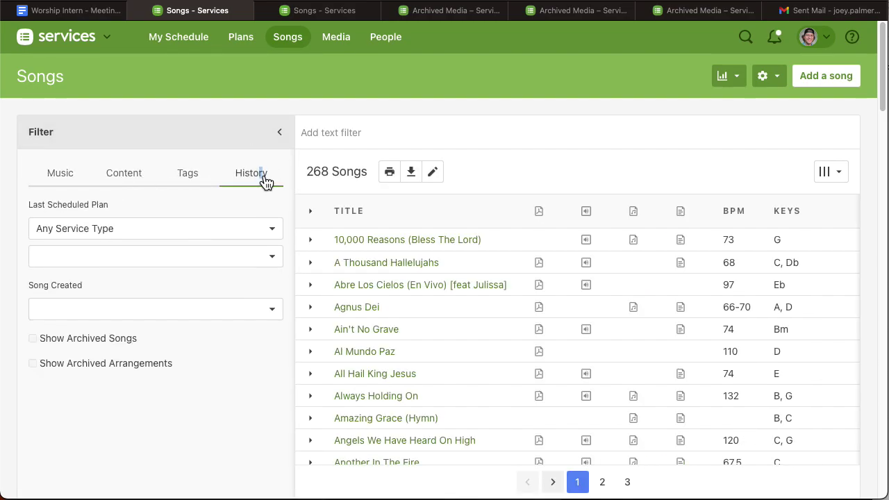
pyautogui.click(32, 363)
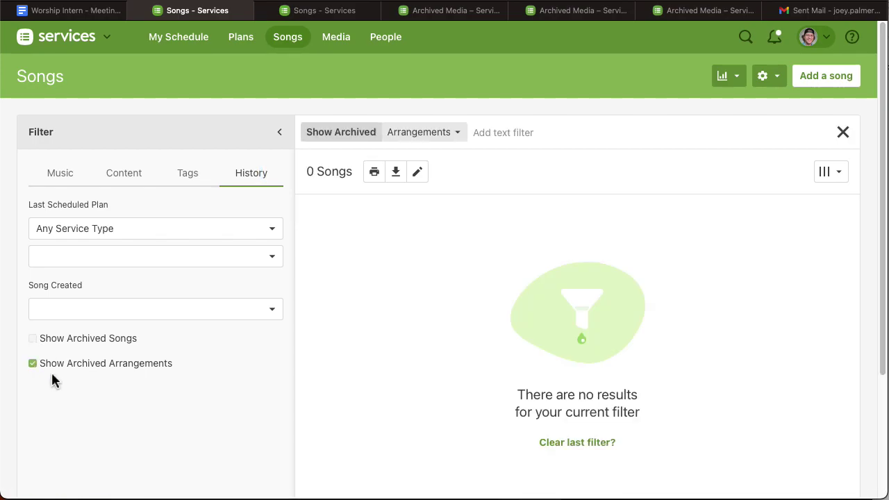
pyautogui.click(32, 363)
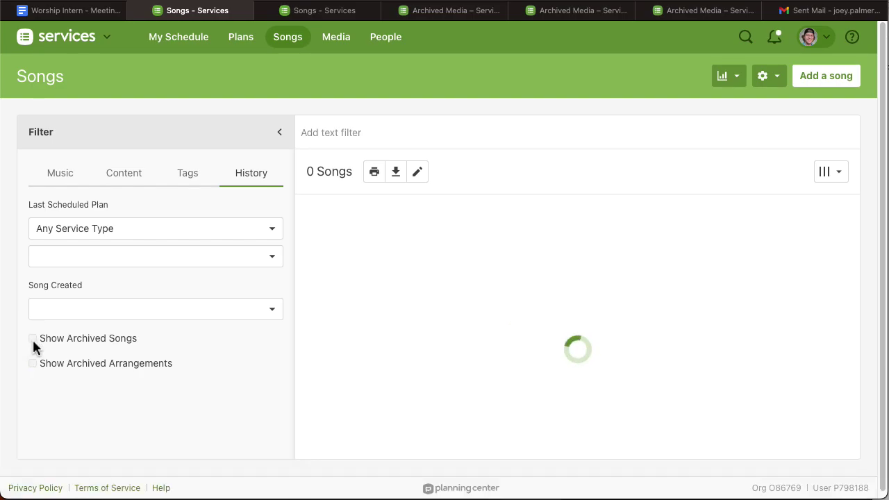
pyautogui.click(38, 339)
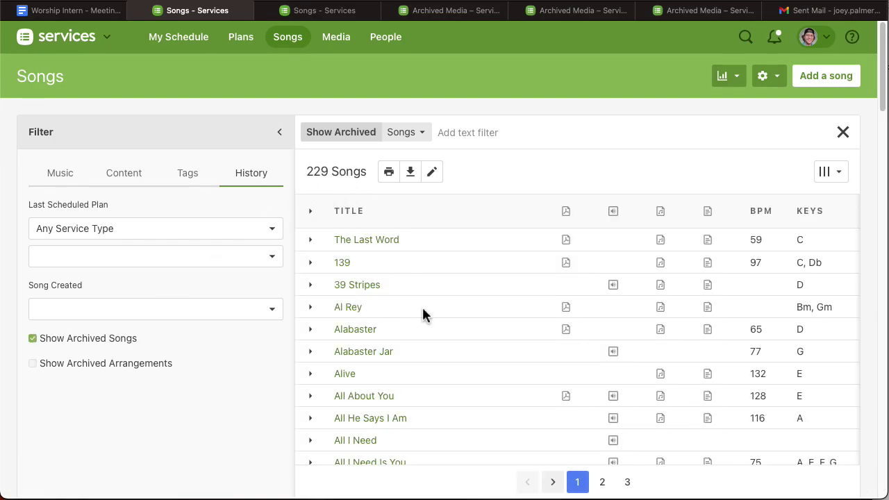
# Set Last Scheduled Plan to Sunday Service - ESP, narrowing the archived list to 62 songs
pyautogui.click(273, 259)
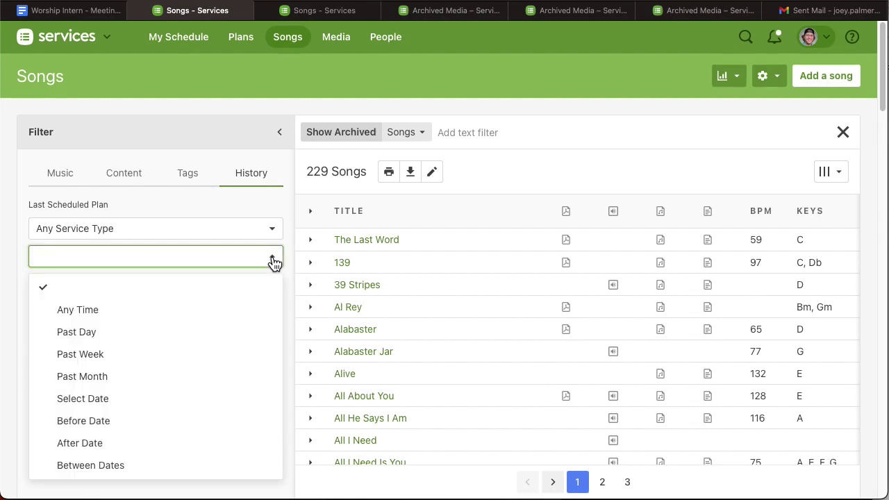
pyautogui.click(273, 236)
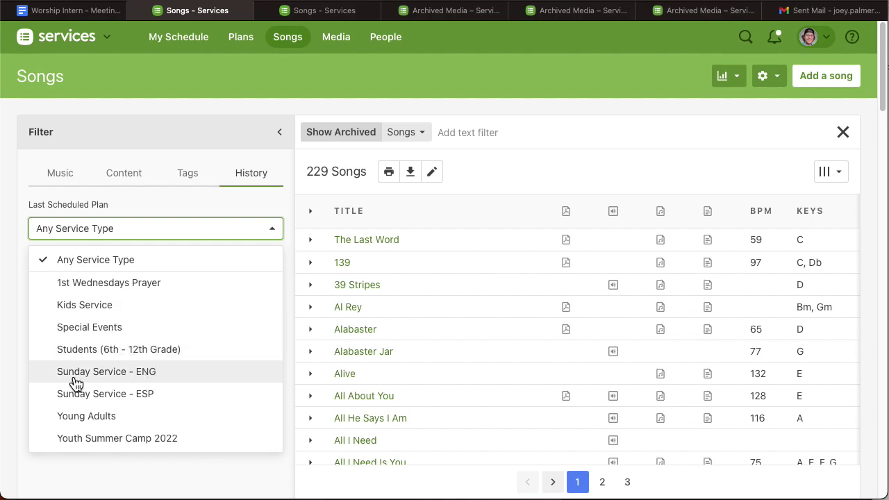
pyautogui.click(172, 397)
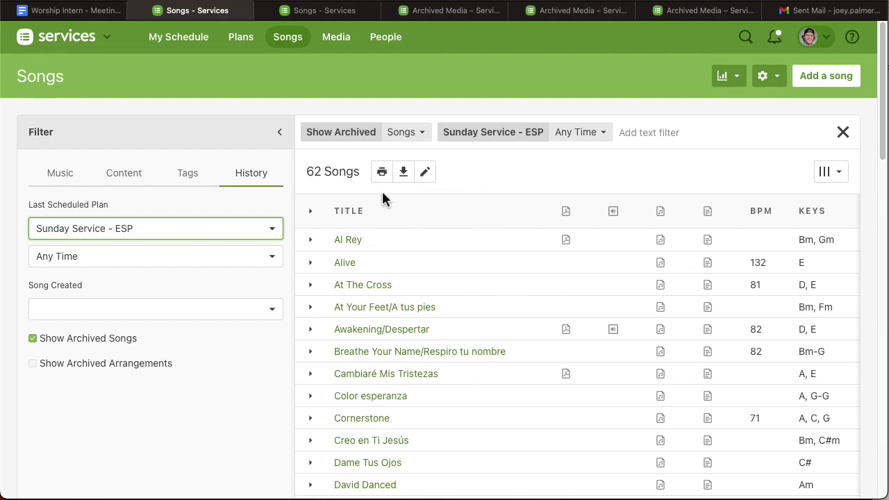
pyautogui.click(426, 175)
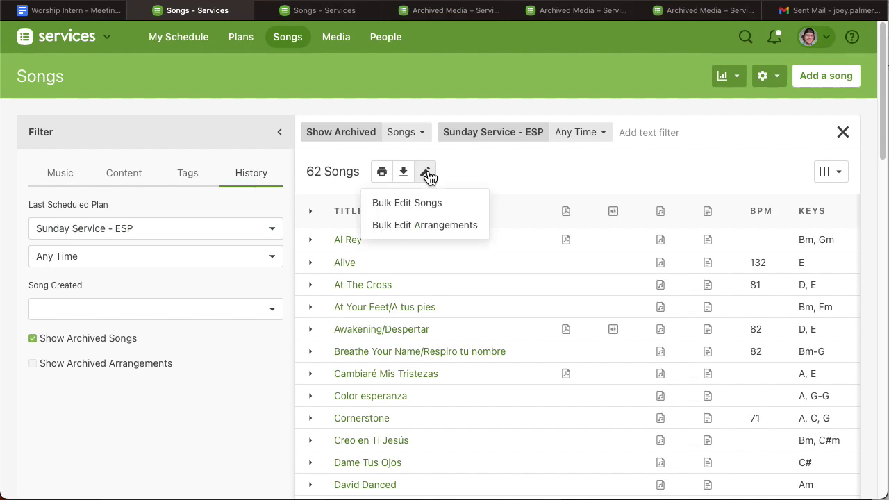
pyautogui.click(429, 197)
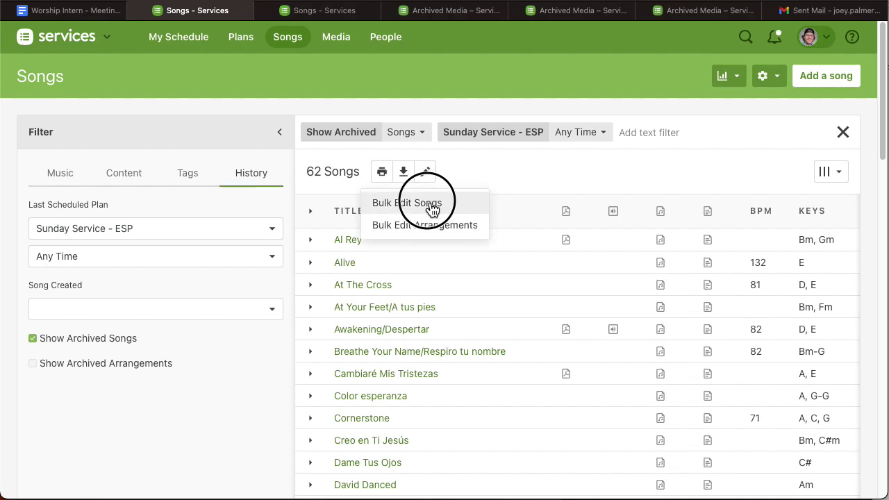
pyautogui.click(338, 212)
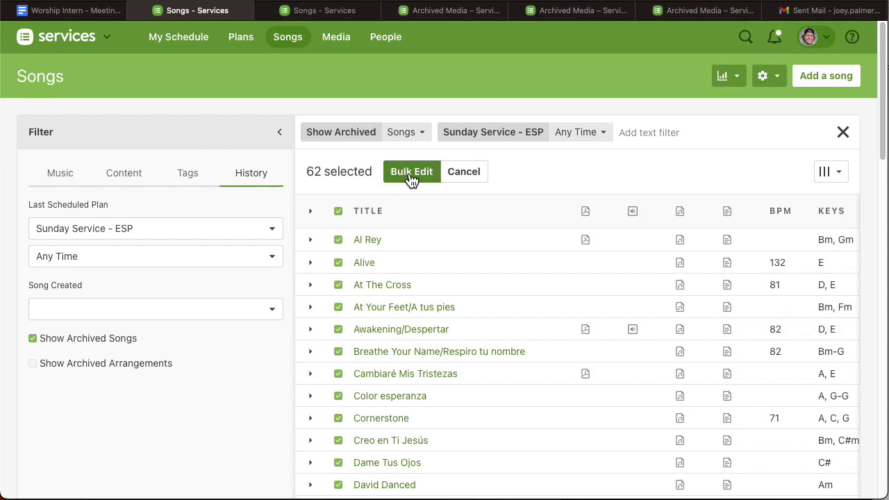
pyautogui.click(411, 173)
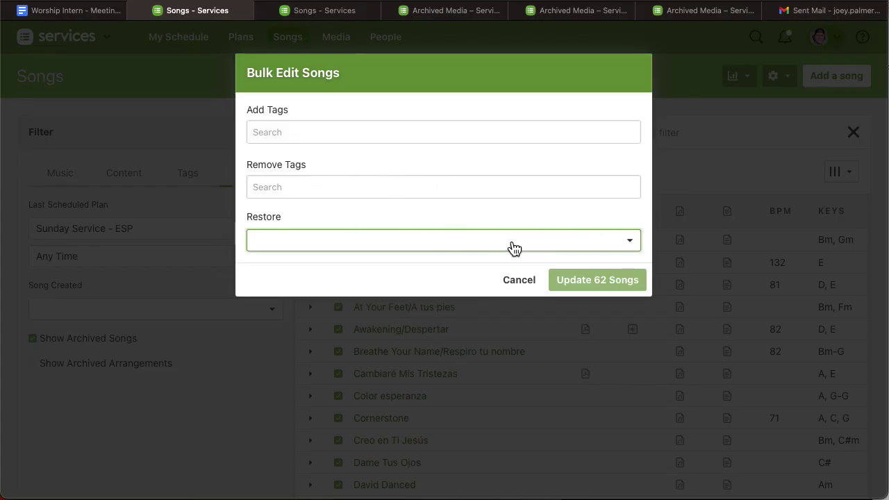
pyautogui.click(629, 244)
pyautogui.click(464, 222)
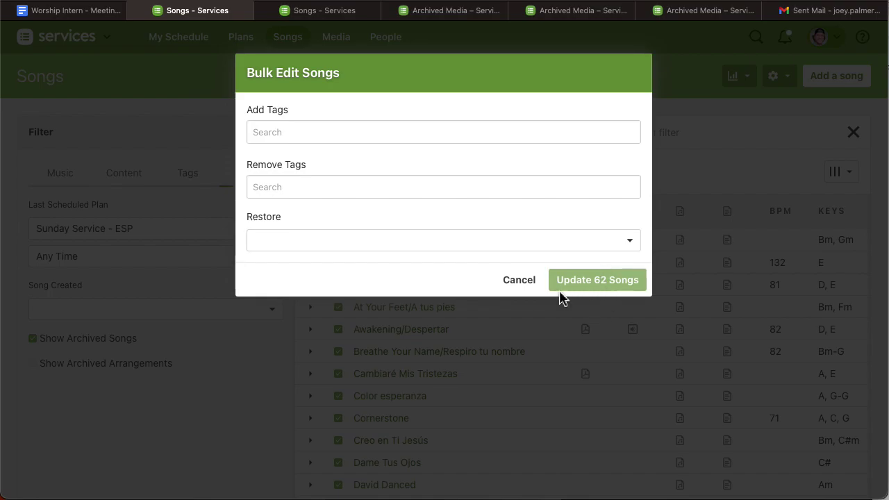
pyautogui.click(525, 284)
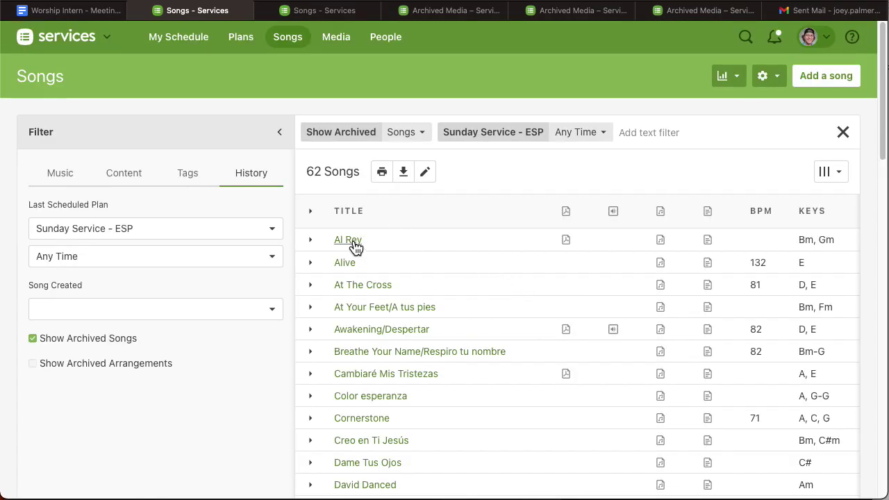
# Open Al Rey's song page in a new tab next to the song list
pyautogui.rightClick(355, 245)
pyautogui.moveTo(458, 282)
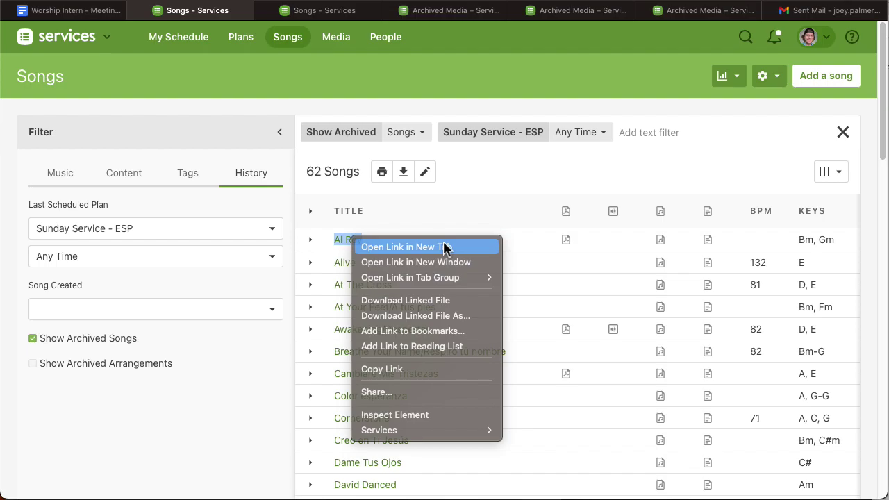
pyautogui.click(447, 247)
pyautogui.moveTo(402, 16); pyautogui.dragTo(288, 13)
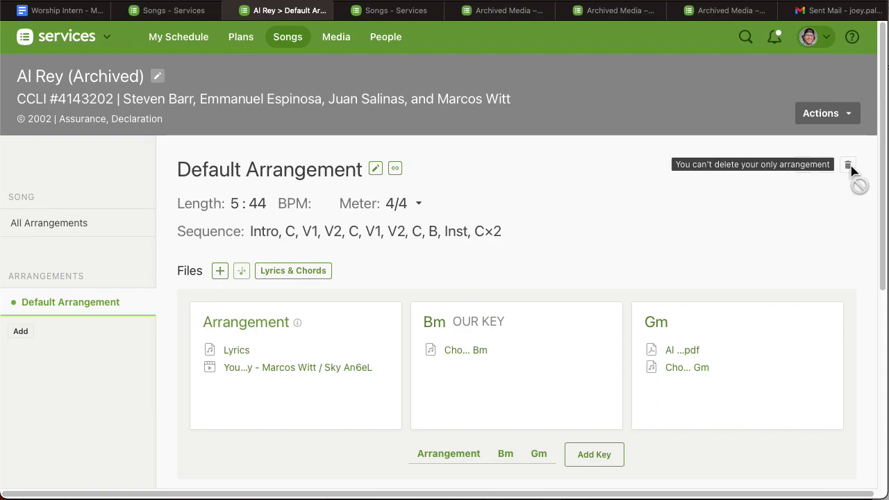
# Permanently delete the song Al Rey
pyautogui.click(854, 123)
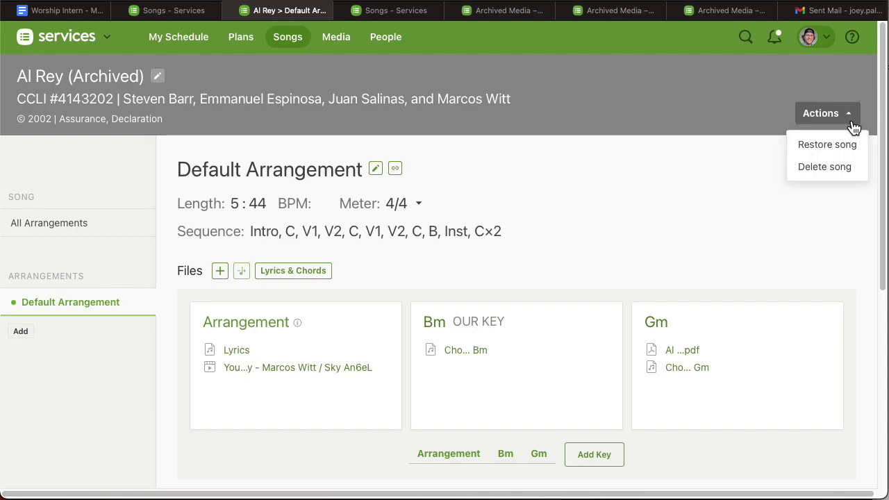
pyautogui.click(825, 170)
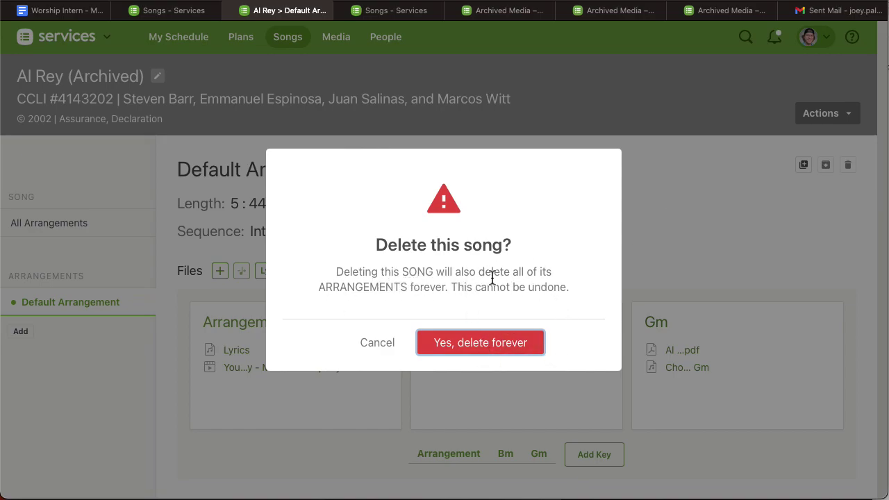
pyautogui.click(499, 343)
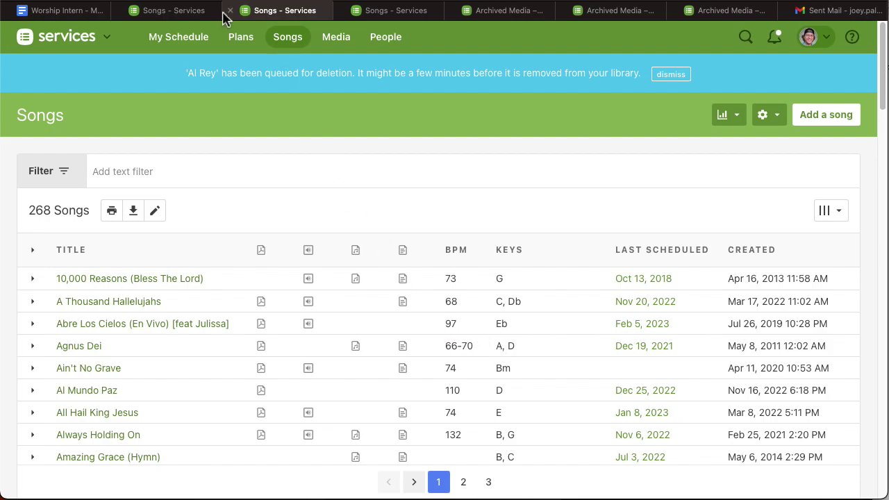
# Return to the 61-song filtered list and open Alive's actions to delete it
pyautogui.click(230, 11)
pyautogui.click(170, 14)
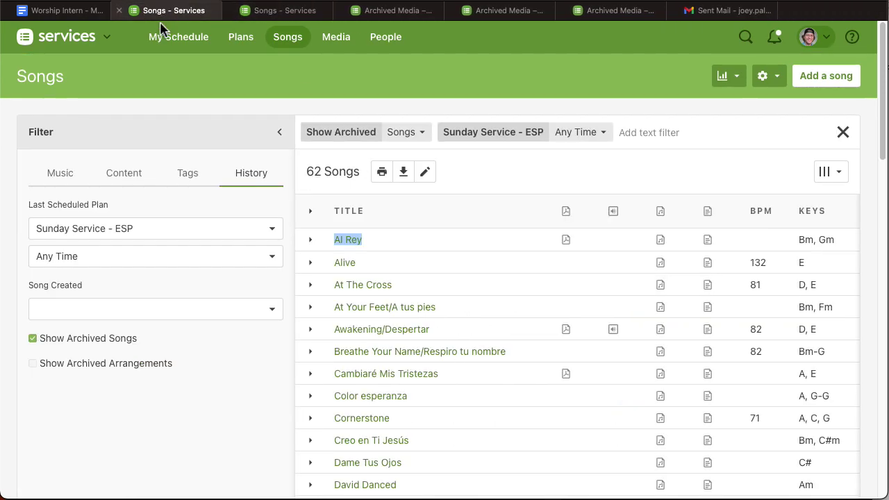
pyautogui.click(308, 157)
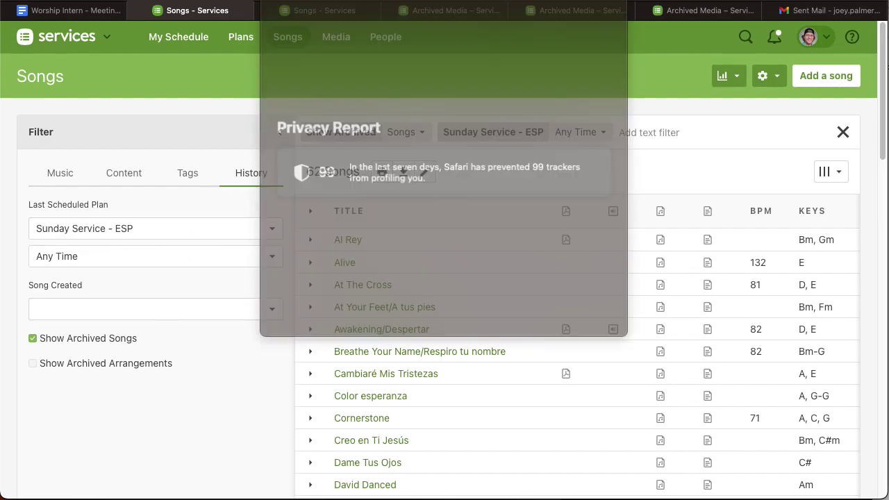
pyautogui.press('Escape')
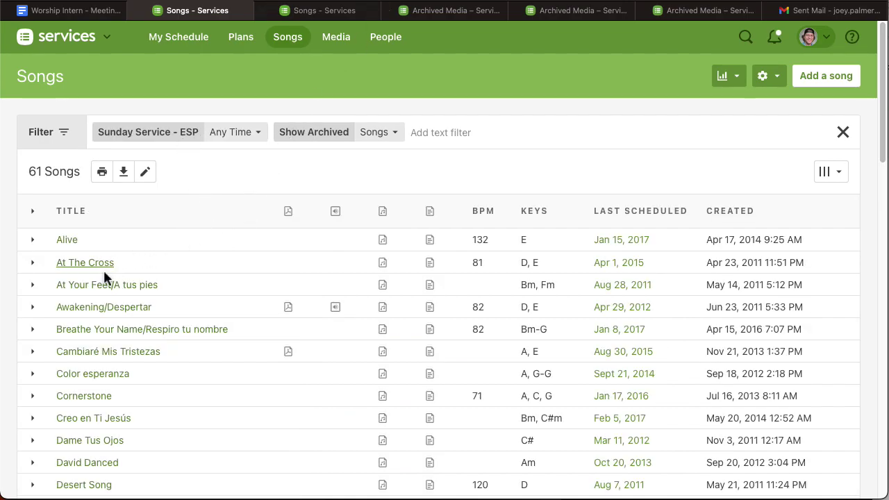
pyautogui.click(66, 240)
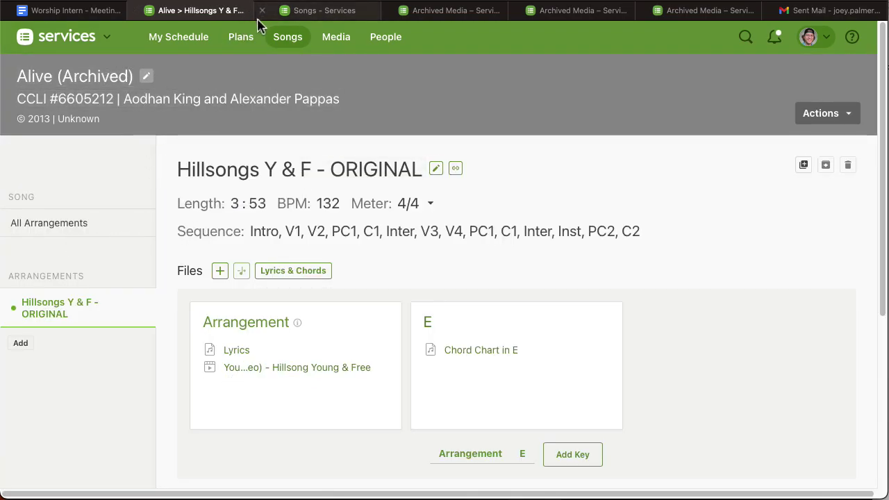
pyautogui.click(855, 115)
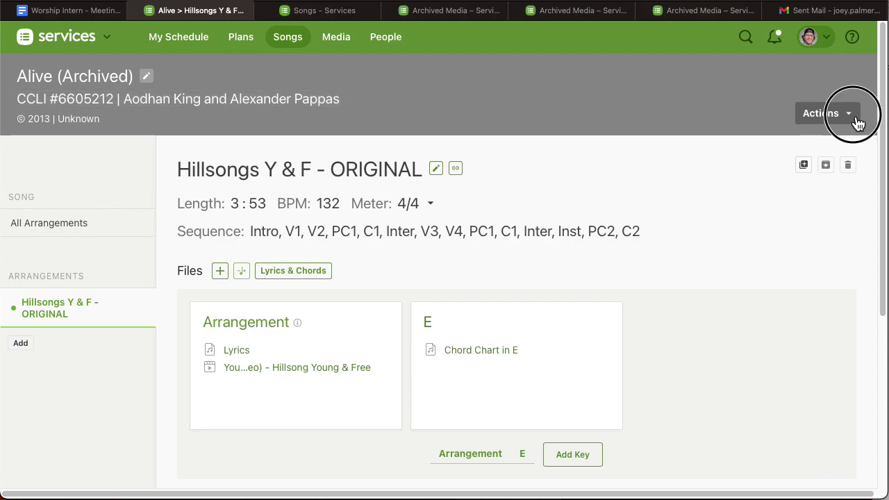
# Delete Alive forever, landing back on the full 268-song list
pyautogui.click(858, 171)
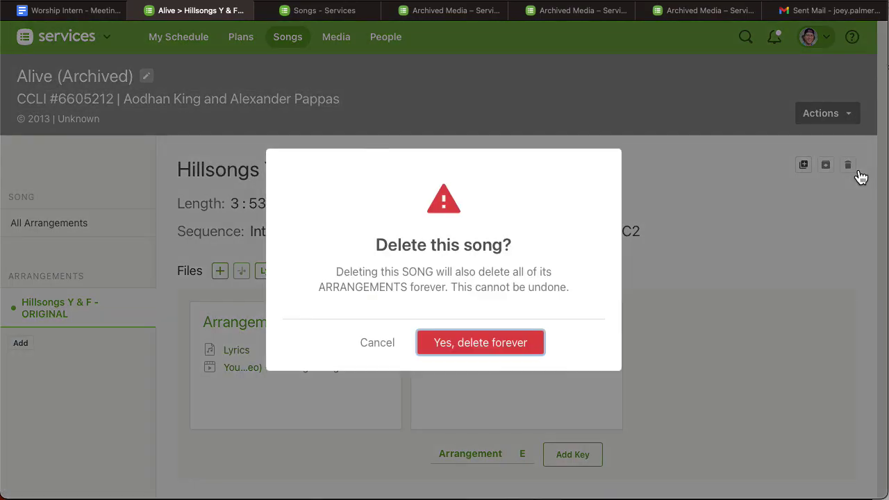
pyautogui.click(537, 343)
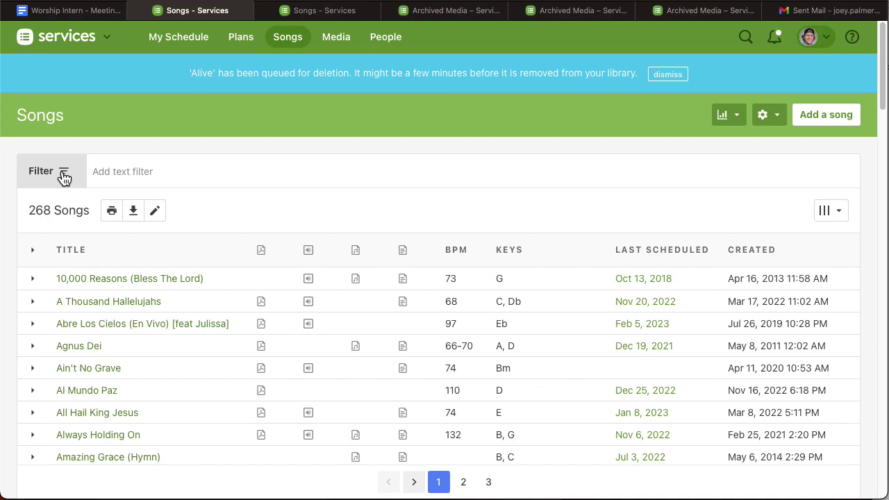
# Re-filter to archived songs last scheduled for Sunday Service - ESP, showing 60 songs
pyautogui.click(64, 178)
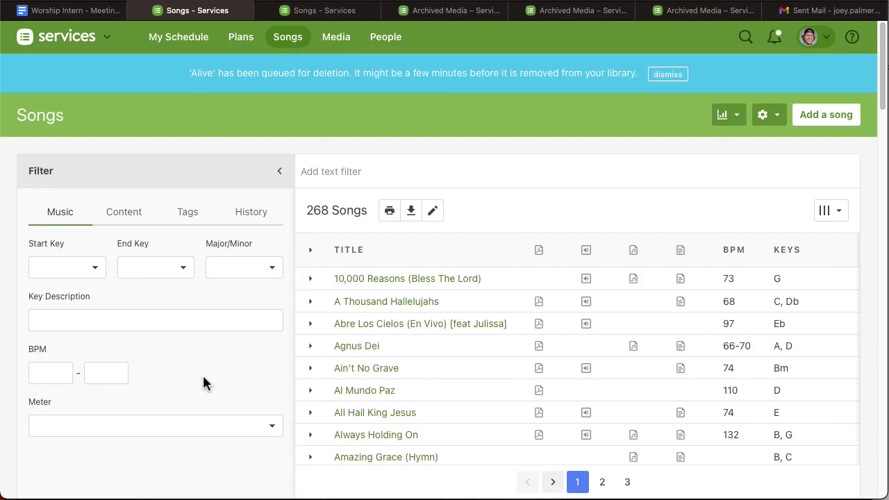
pyautogui.click(237, 223)
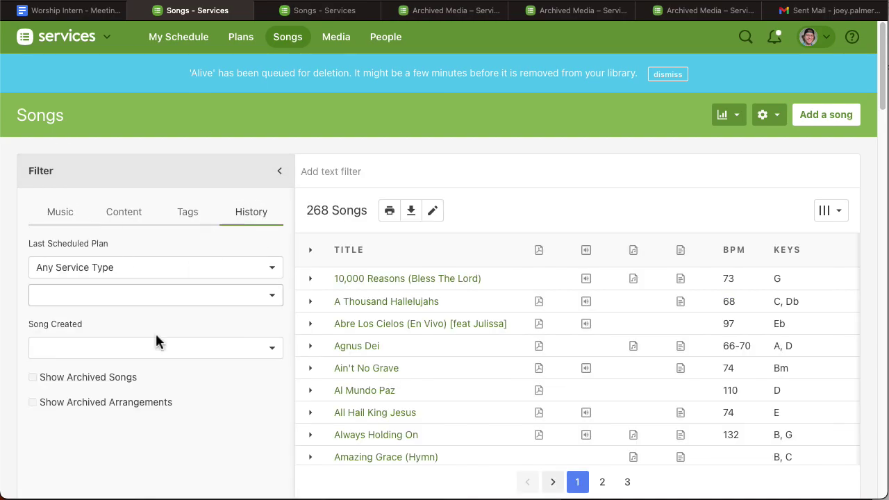
pyautogui.click(32, 379)
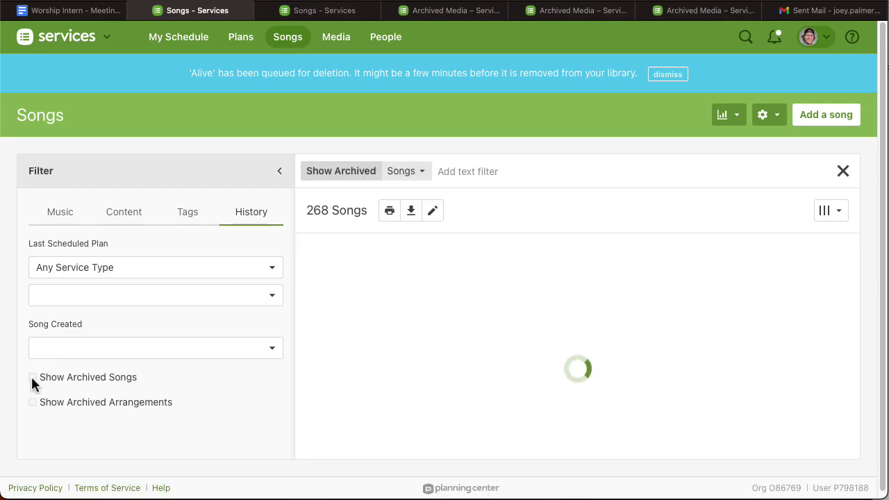
pyautogui.click(271, 278)
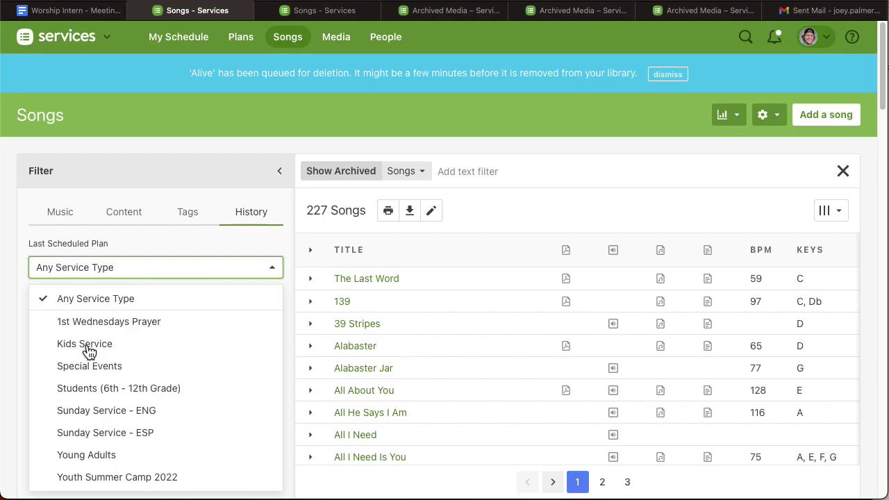
pyautogui.click(132, 435)
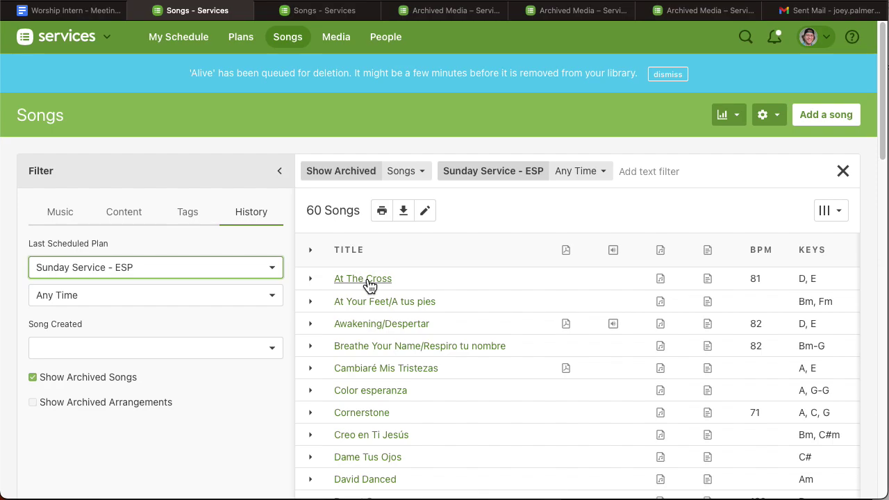
# Open At The Cross, At Your Feet/A tus pies, Awakening/Despertar and Breathe Your Name in new tabs
pyautogui.rightClick(369, 285)
pyautogui.click(422, 286)
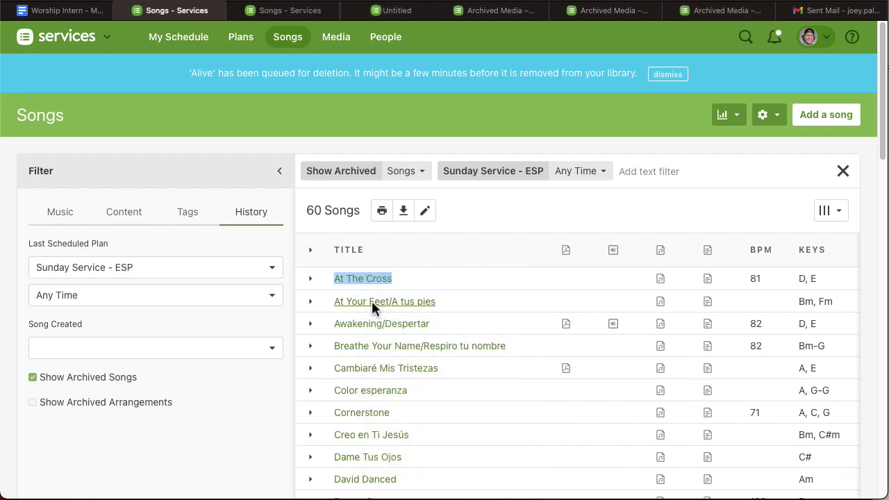
pyautogui.rightClick(372, 302)
pyautogui.click(383, 310)
pyautogui.rightClick(363, 322)
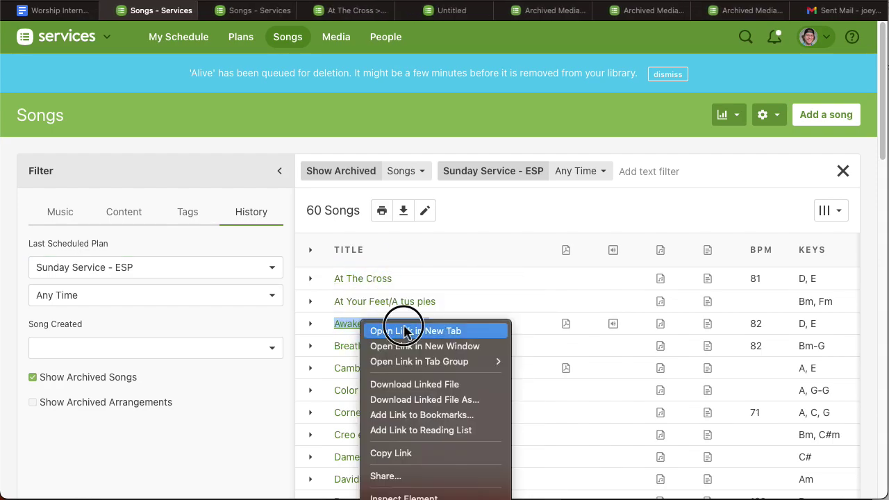
pyautogui.click(405, 332)
pyautogui.rightClick(365, 346)
pyautogui.click(385, 353)
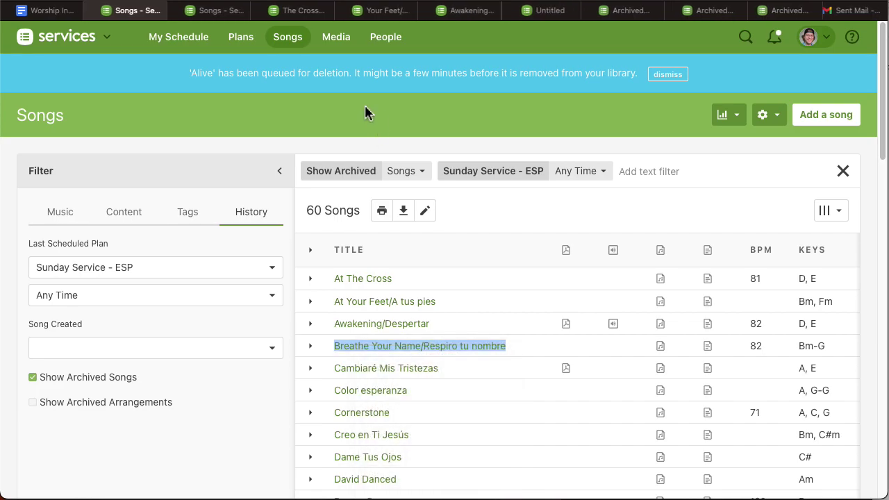
pyautogui.click(389, 11)
# Permanently delete At Your Feet/A tus pies
pyautogui.click(849, 123)
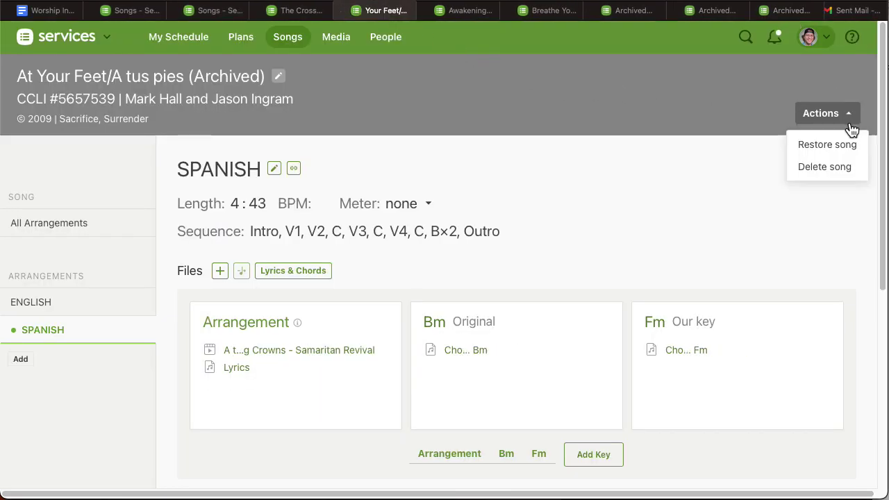
pyautogui.click(837, 173)
pyautogui.click(486, 341)
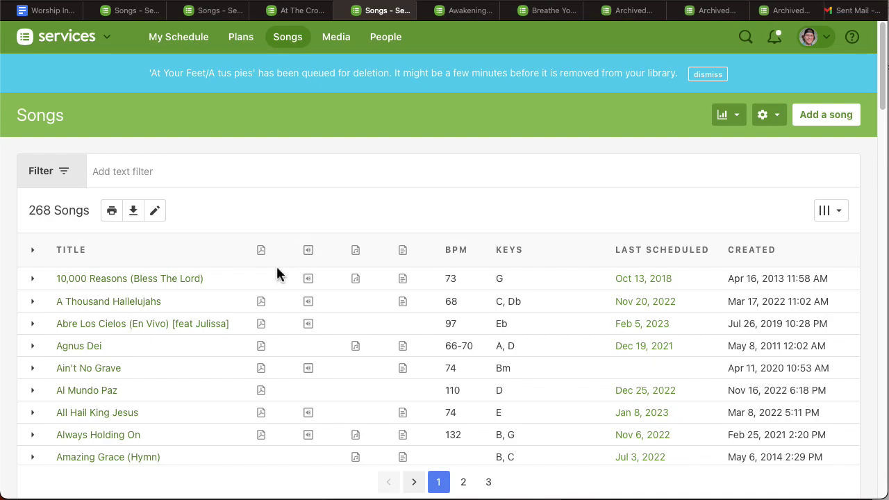
pyautogui.click(63, 174)
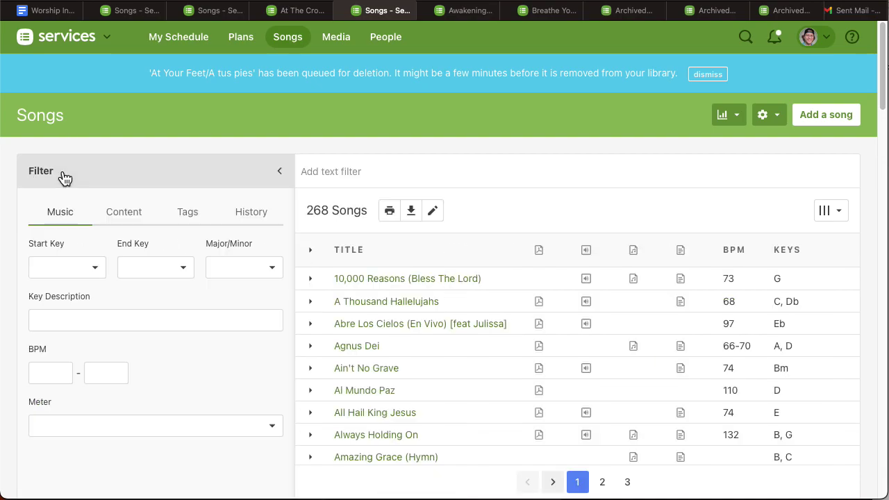
pyautogui.click(280, 172)
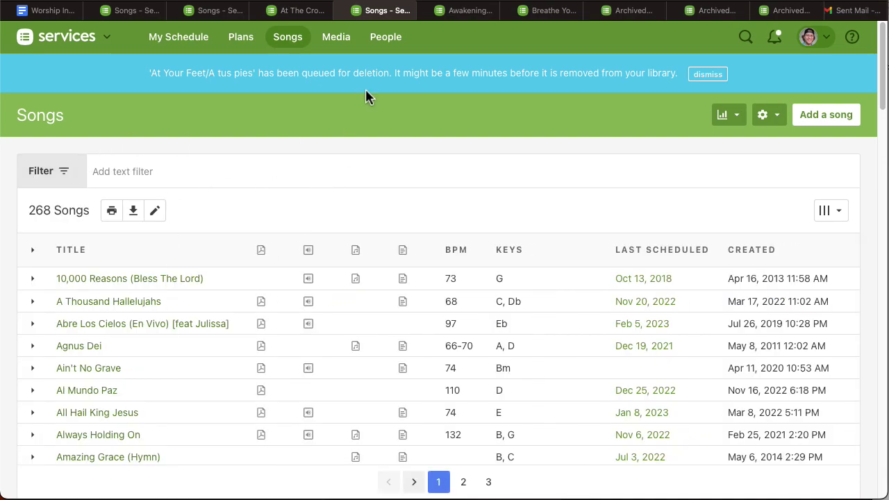
# Permanently delete Awakening/Despertar from its song tab
pyautogui.click(465, 9)
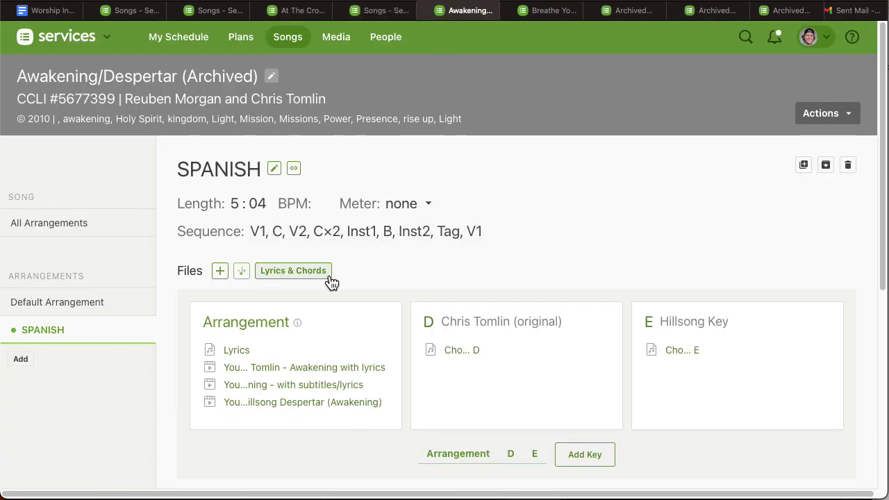
pyautogui.click(855, 117)
pyautogui.click(845, 172)
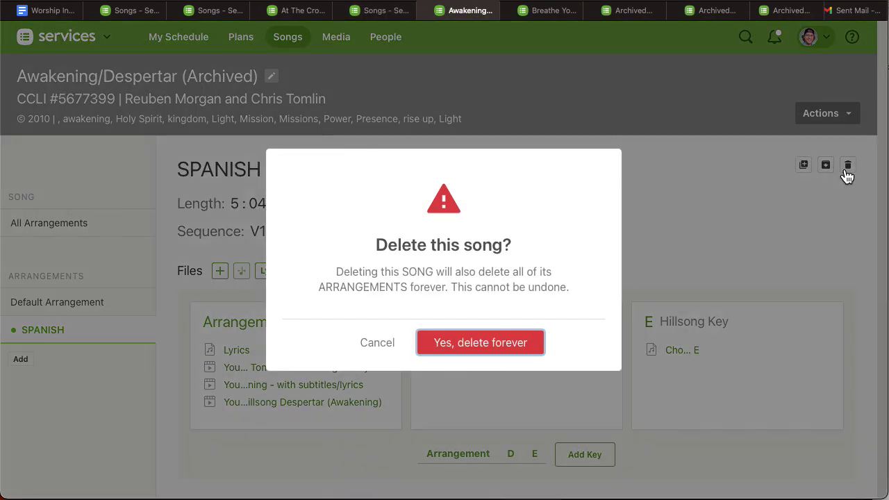
pyautogui.click(521, 340)
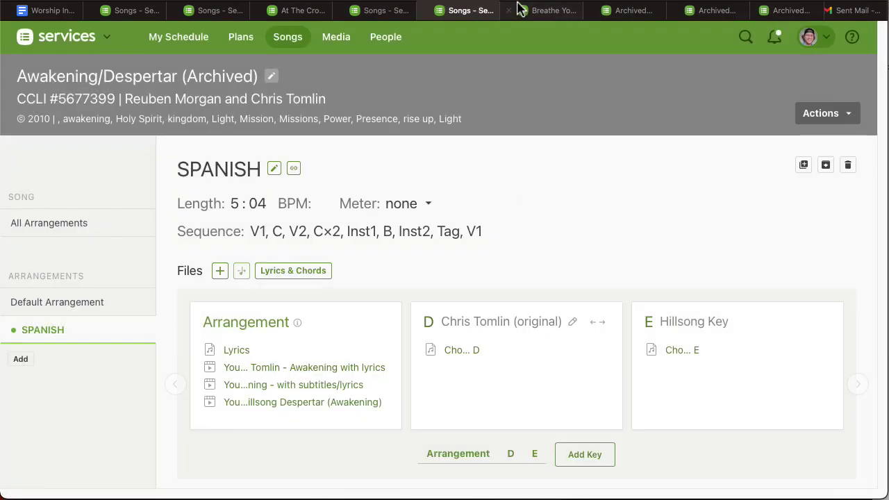
pyautogui.click(550, 9)
# Permanently delete Breathe Your Name/Respiro tu nombre
pyautogui.click(833, 118)
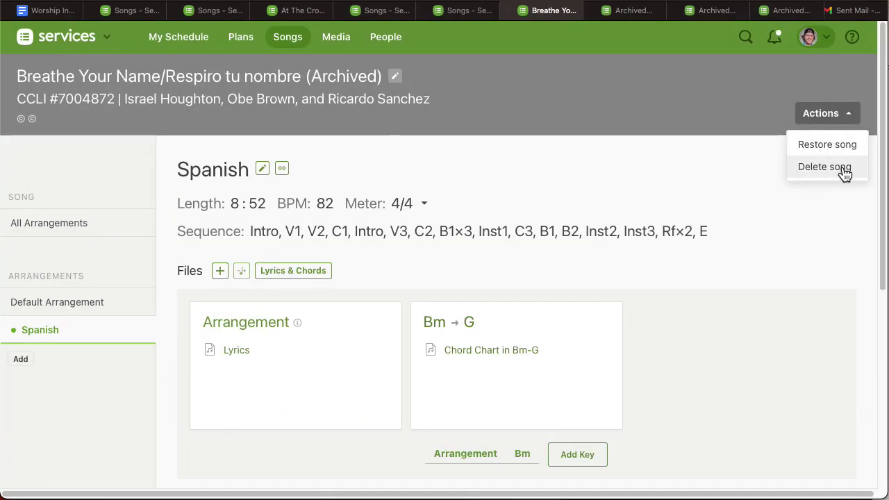
pyautogui.click(844, 172)
pyautogui.click(516, 337)
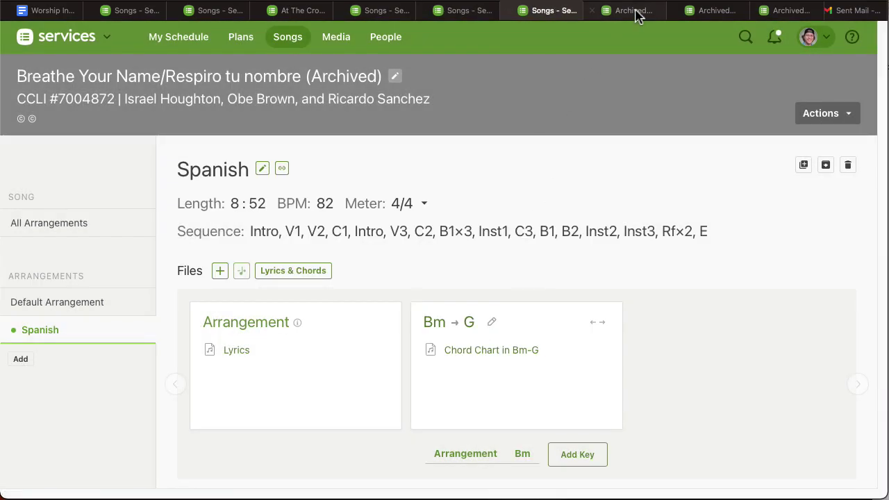
# Work back through the browser tabs to a Songs list tab
pyautogui.click(634, 10)
pyautogui.click(551, 11)
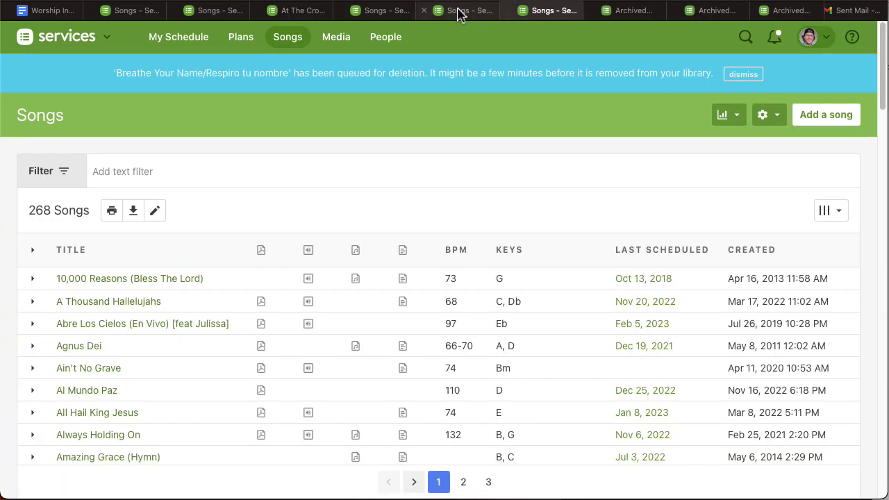
pyautogui.click(460, 11)
pyautogui.click(385, 13)
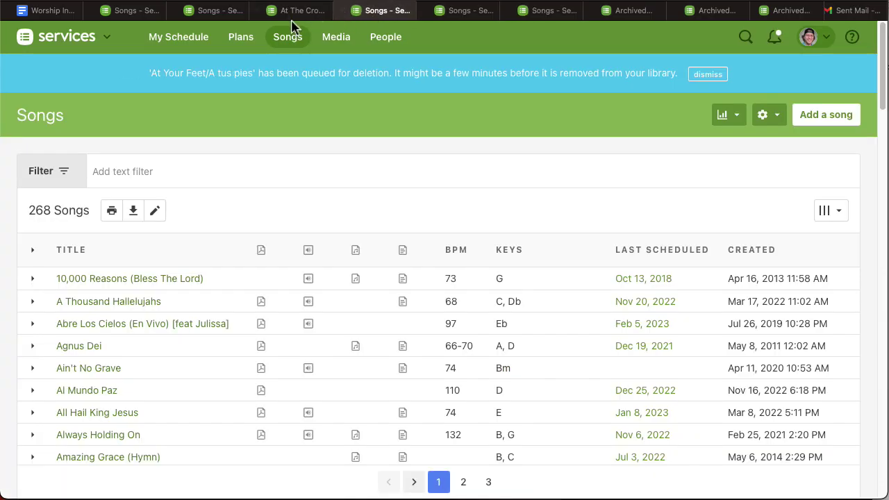
pyautogui.click(296, 12)
pyautogui.click(216, 11)
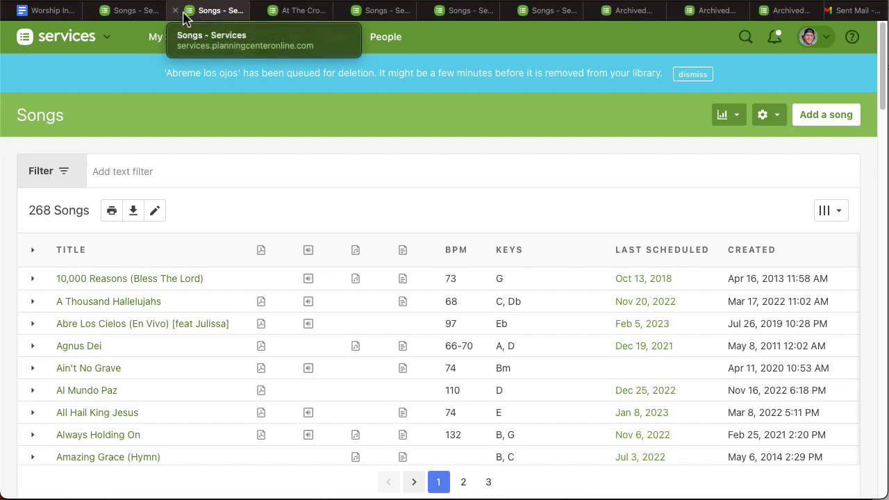
# Review the refreshed Sunday Service - ESP archived list, now down to 58 songs
pyautogui.click(115, 12)
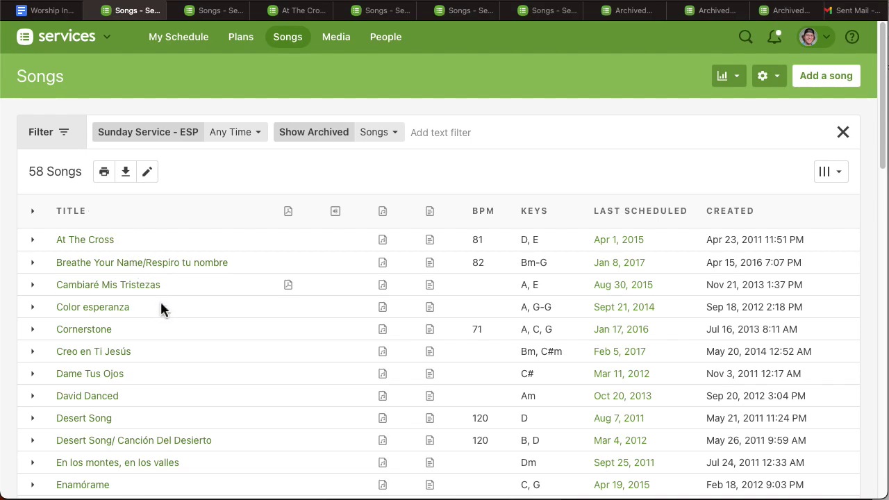
pyautogui.scroll(-10, 161, 302)
pyautogui.scroll(10, 142, 304)
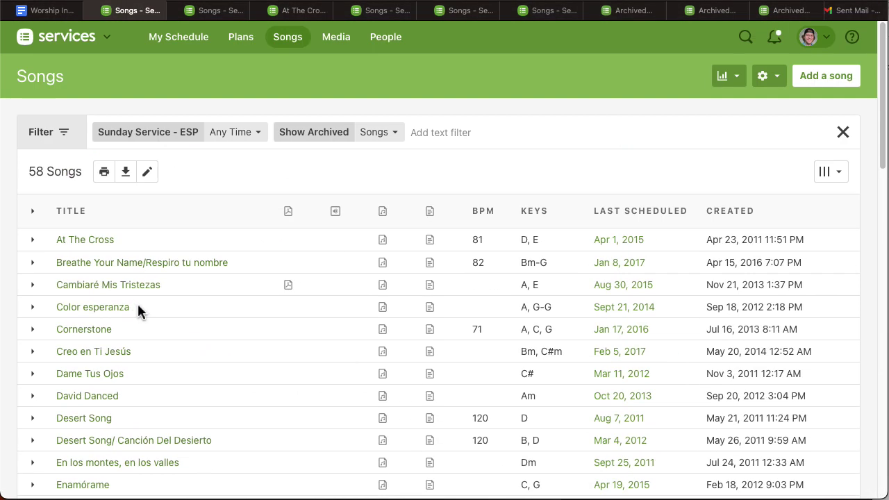